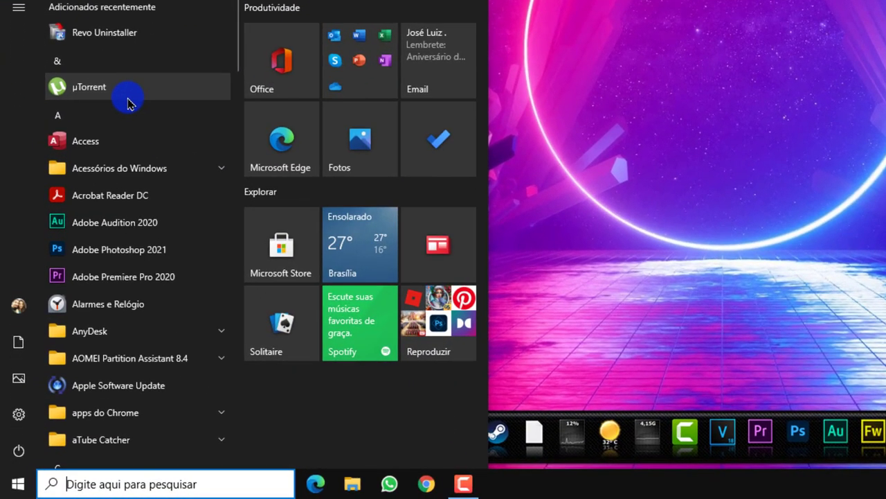
Create a desktop shortcut for µTorrent from its Start Menu file location and close the folder window
right_click(103, 88)
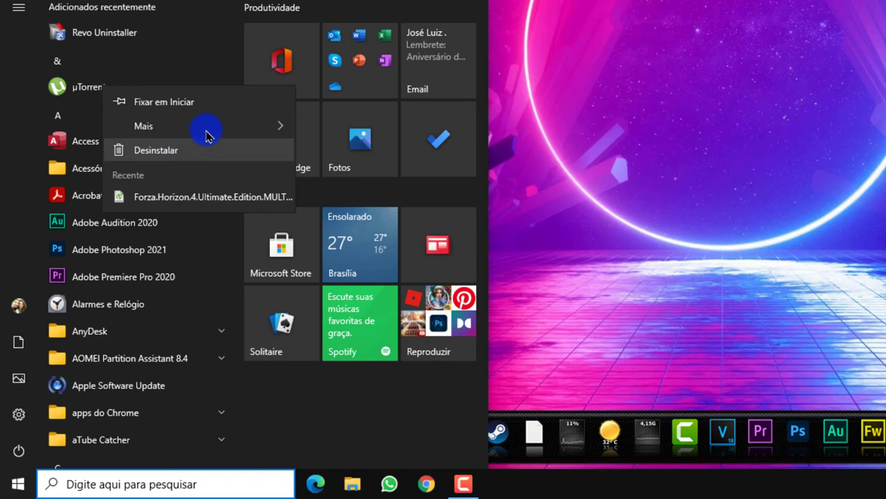
mouse_move(210, 129)
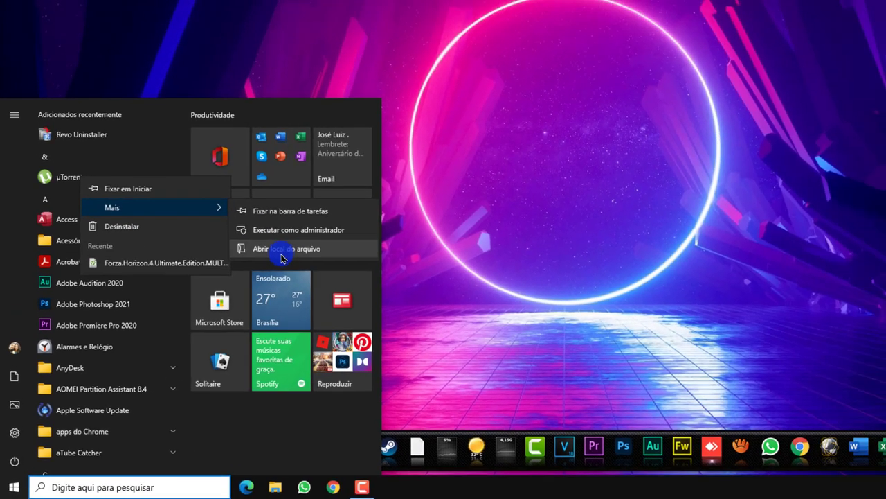
click(367, 179)
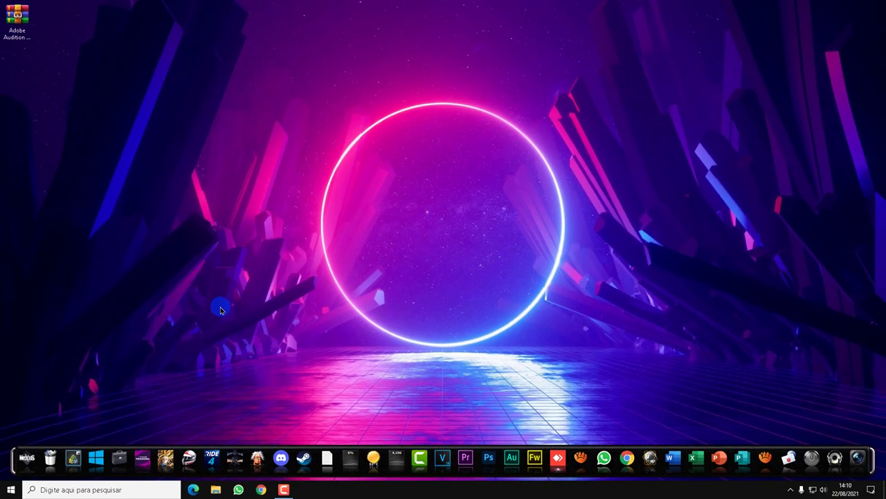
right_click(106, 75)
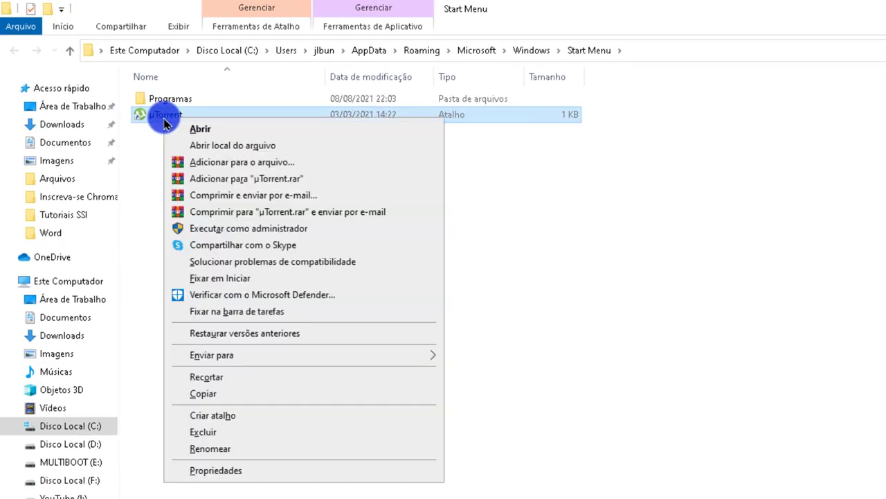
mouse_move(261, 361)
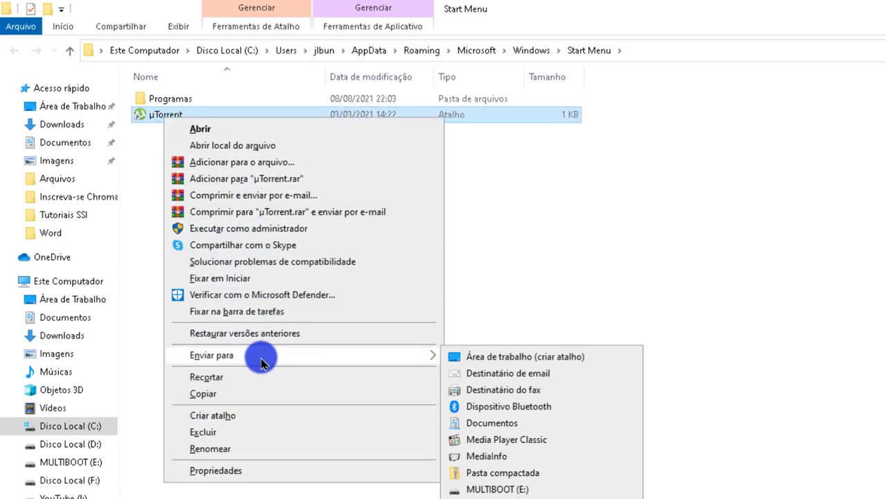
click(457, 356)
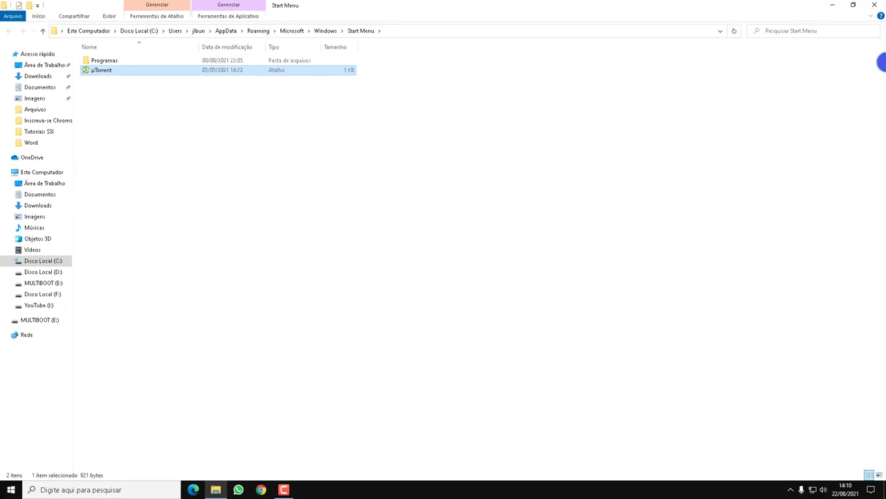
click(878, 5)
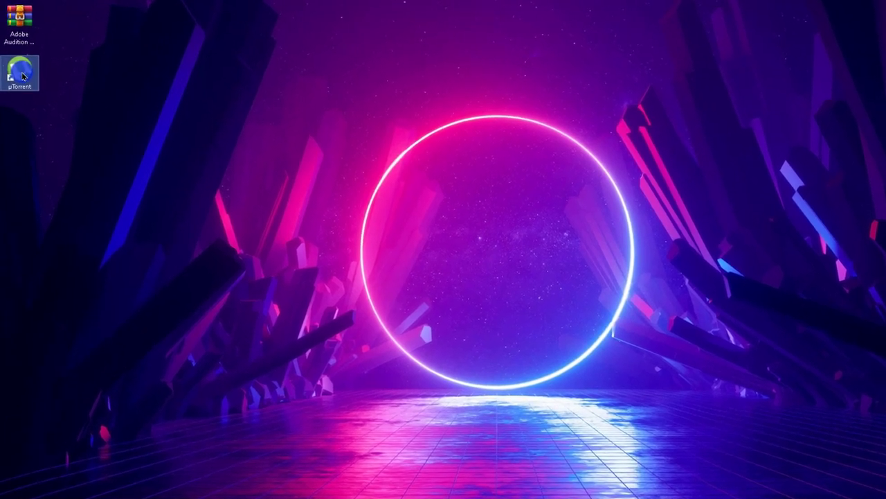
Delete the µTorrent shortcut from the desktop, sending it to the Recycle Bin
right_click(17, 64)
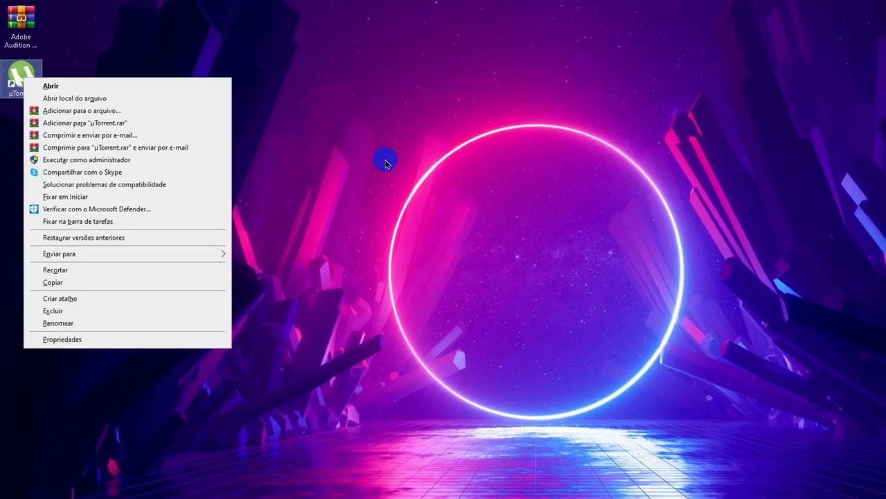
click(388, 158)
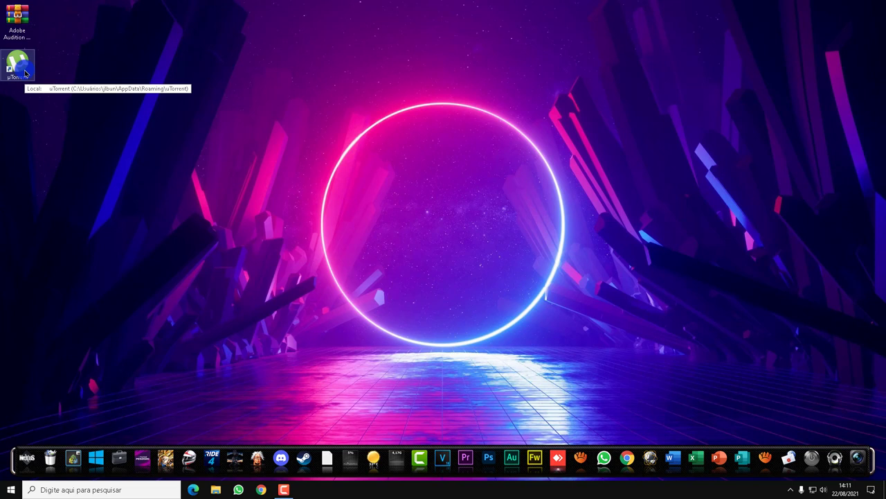
right_click(25, 72)
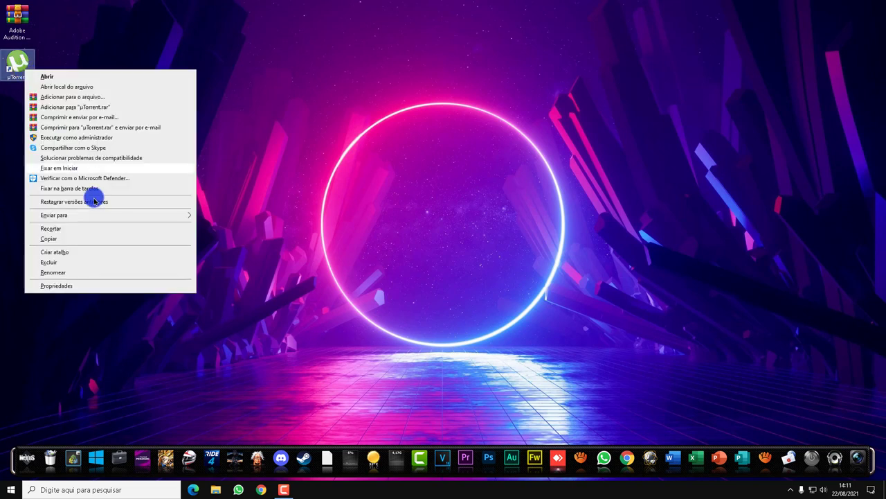
click(53, 263)
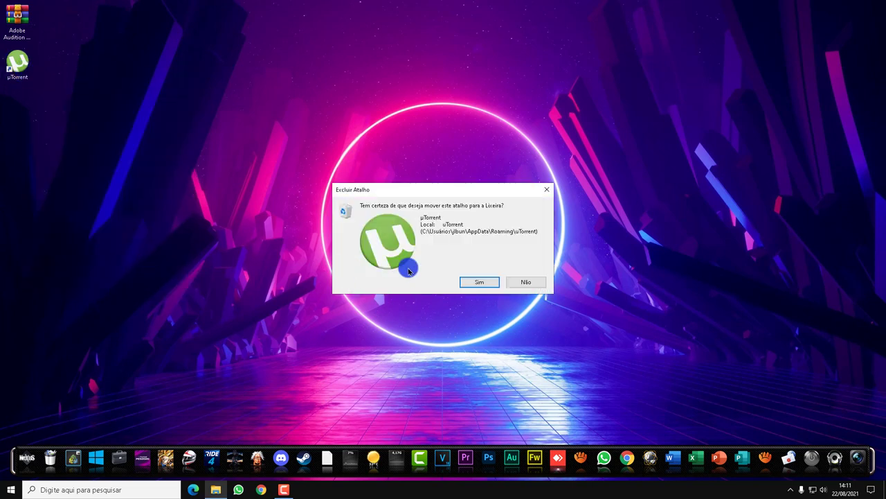
click(479, 282)
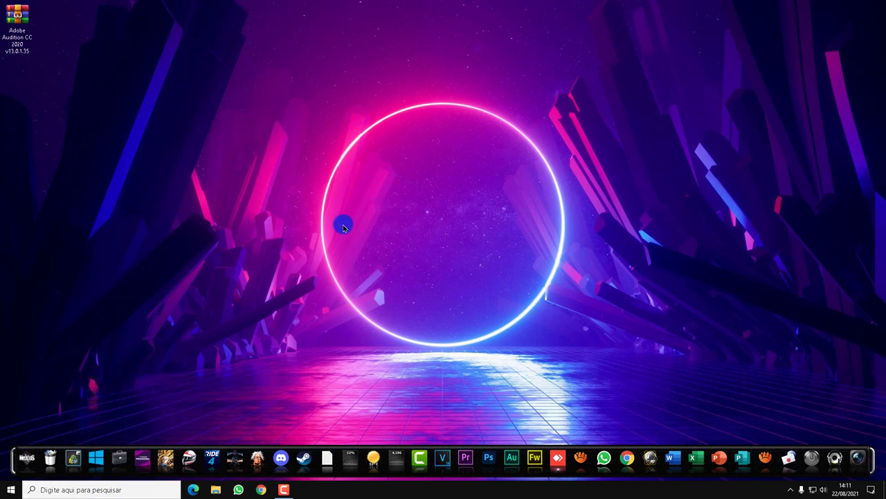
Search Windows for "pain", open Painel de Controle and maximize its window
click(61, 489)
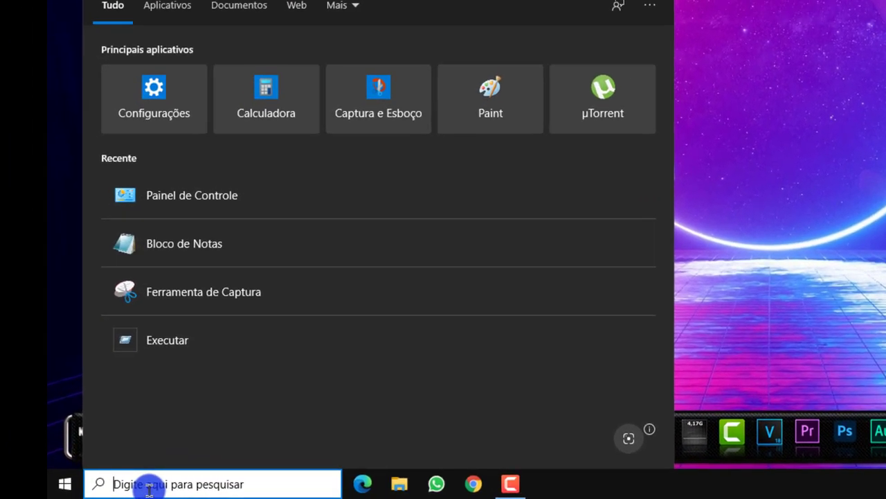
text(pain)
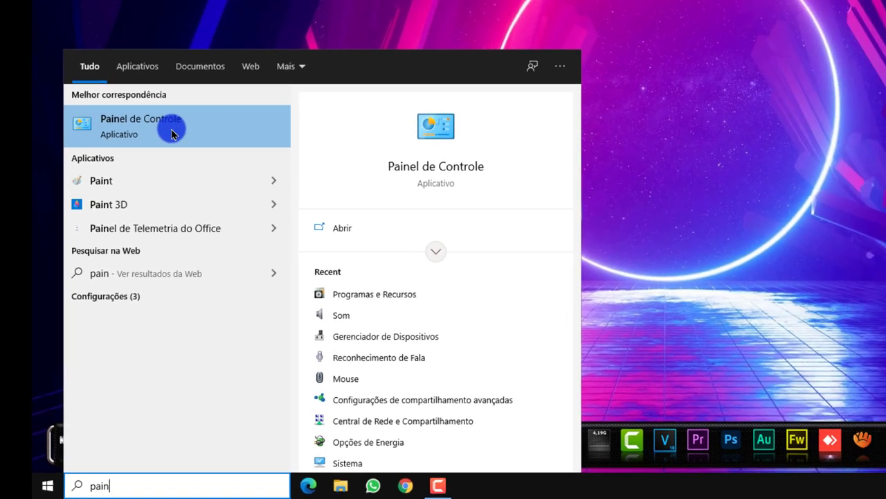
click(200, 75)
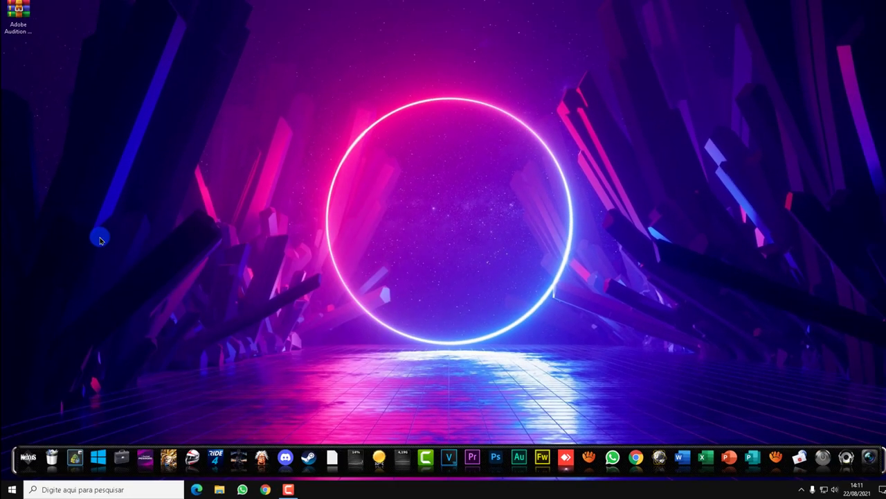
click(734, 53)
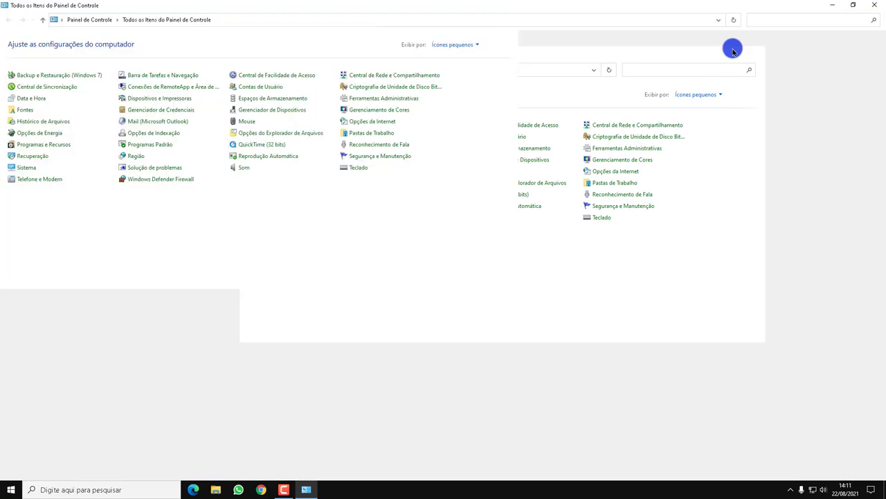
Set the Painel de Controle view to Ícones grandes after trying Categoria, and open Programas e Recursos
click(824, 44)
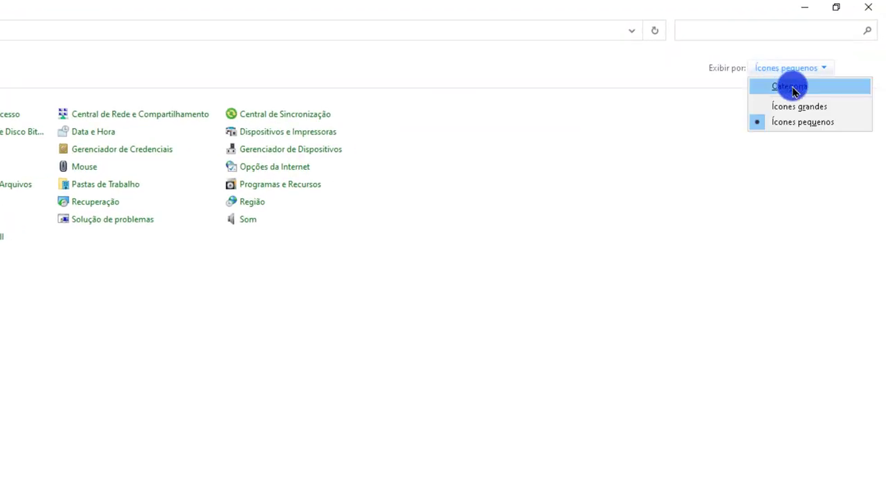
click(790, 87)
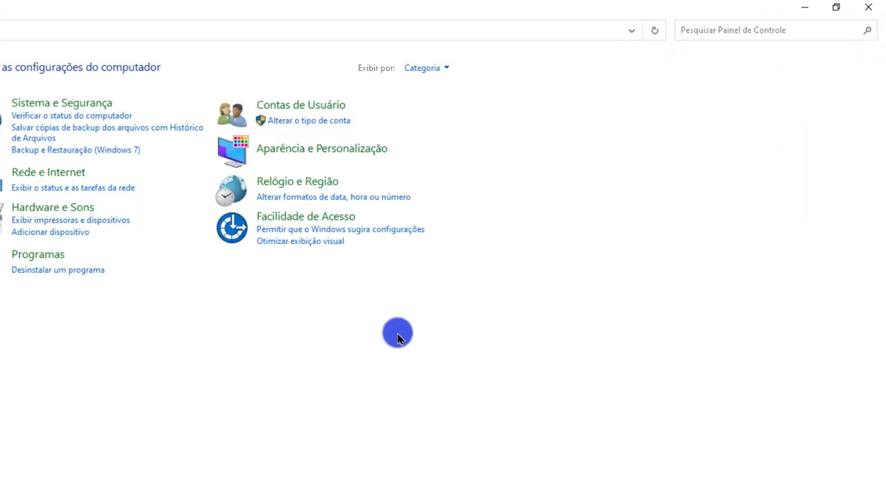
click(435, 69)
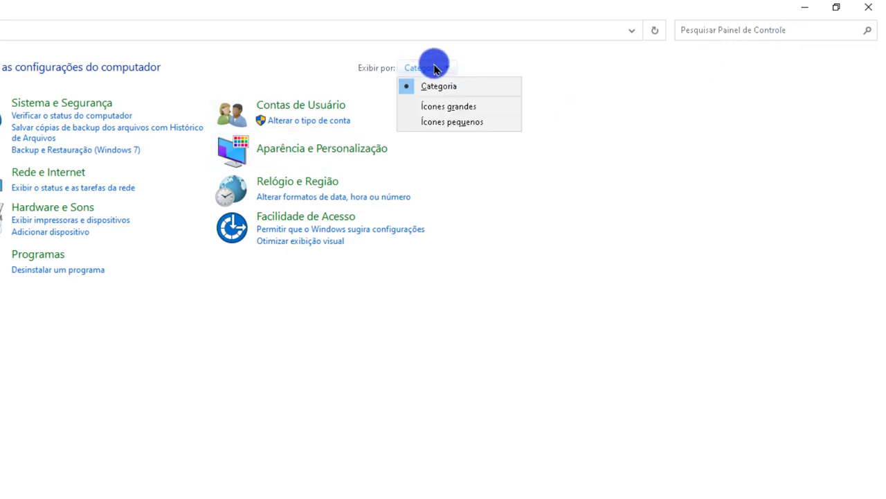
click(478, 108)
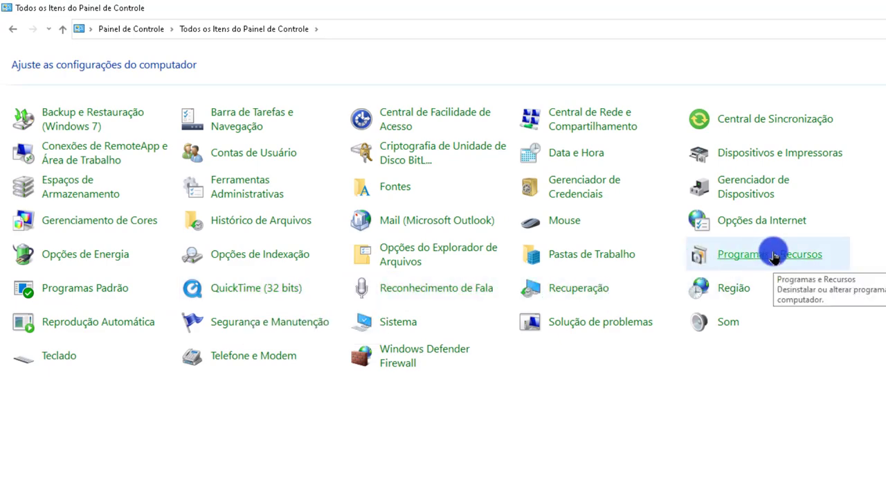
click(774, 255)
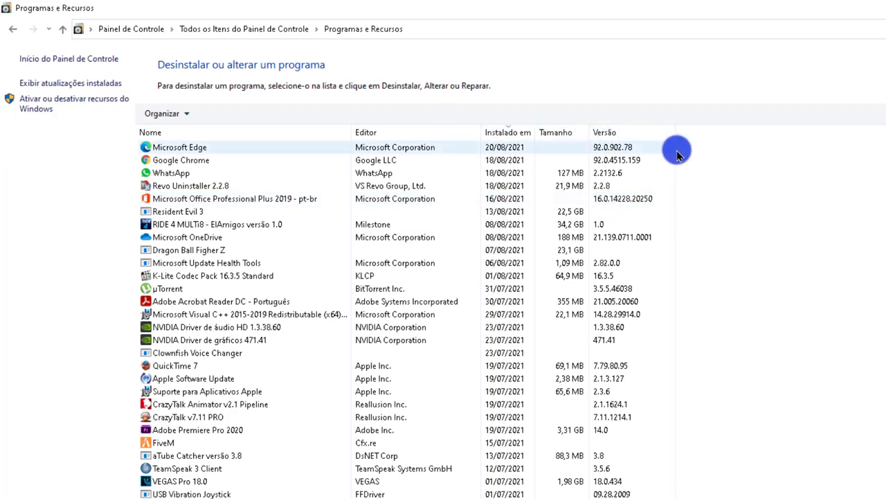
Examine the installed programs sorted by installation date, in both oldest-first and newest-first order
click(502, 133)
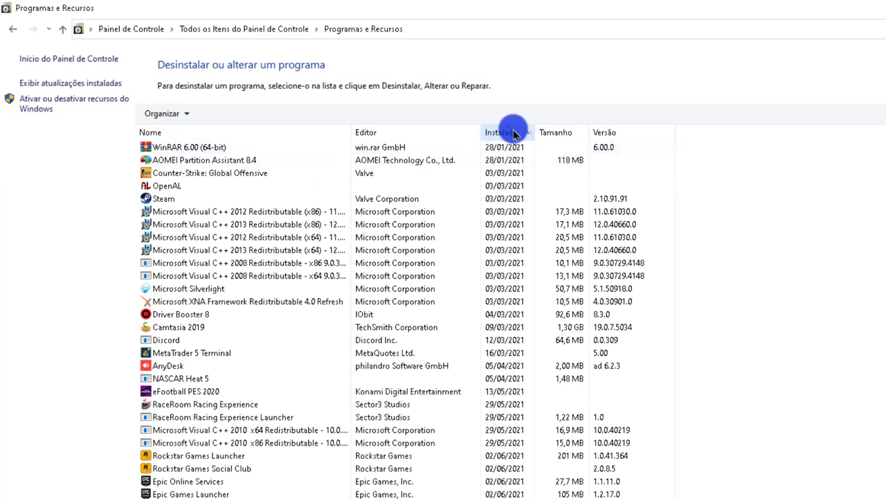
click(504, 133)
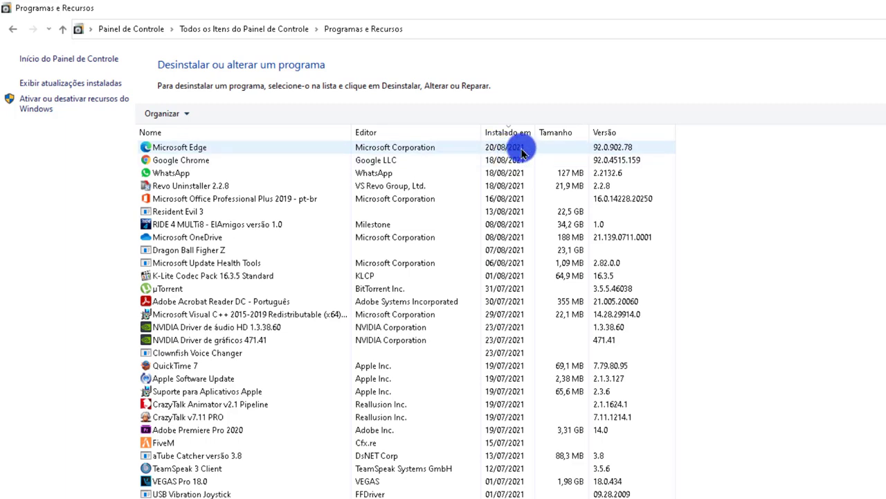
click(509, 131)
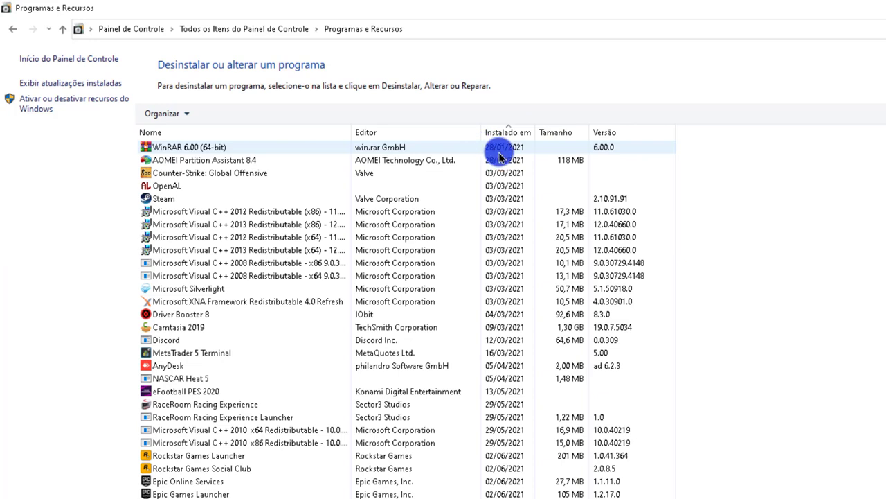
click(514, 159)
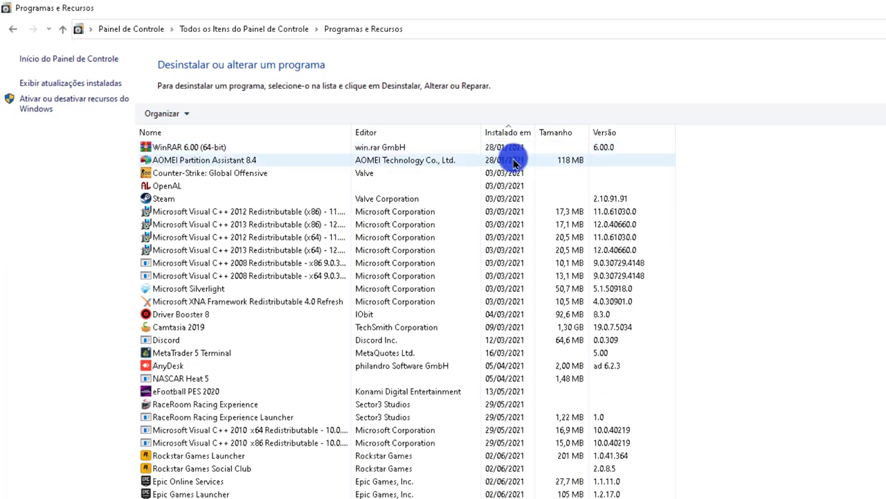
click(281, 147)
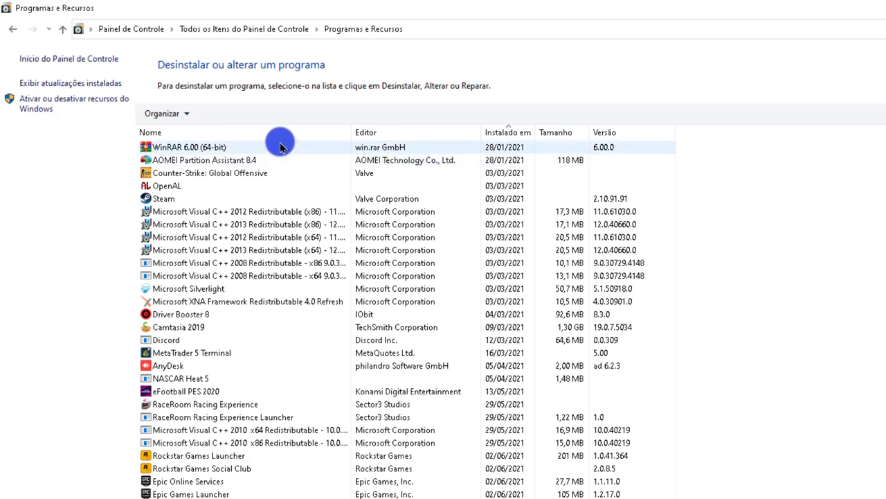
click(228, 172)
click(524, 145)
click(491, 160)
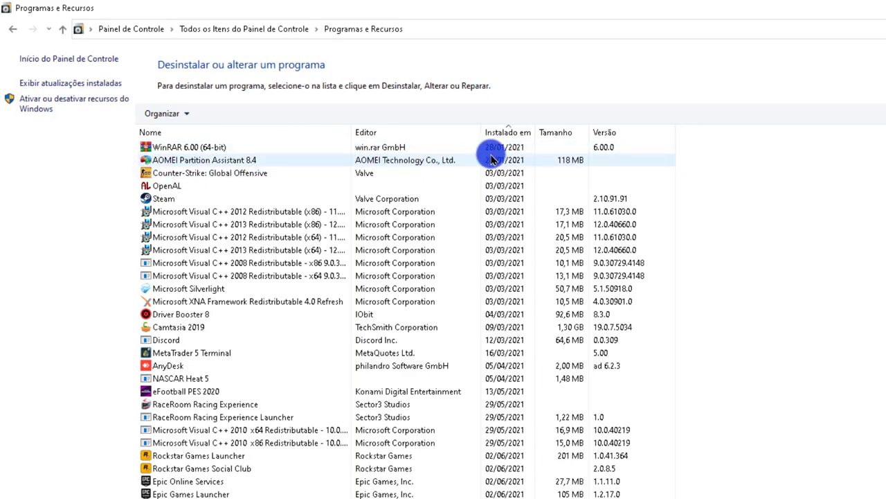
click(495, 147)
click(504, 131)
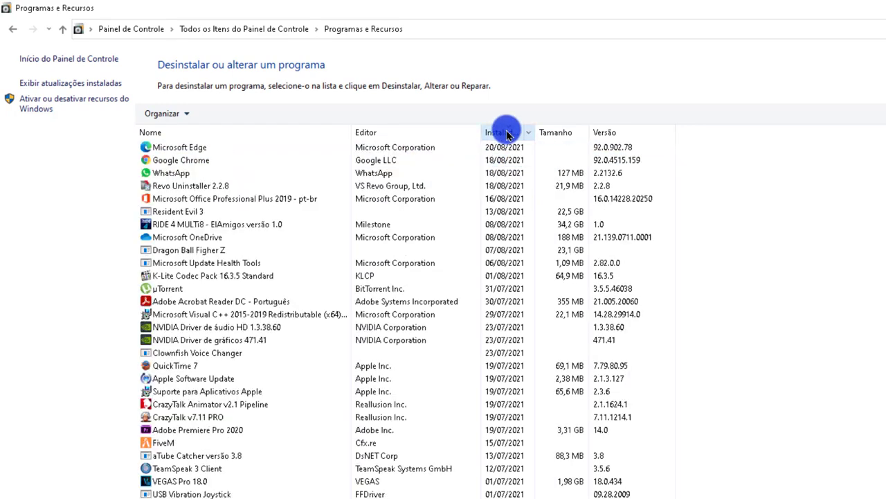
click(507, 132)
click(496, 148)
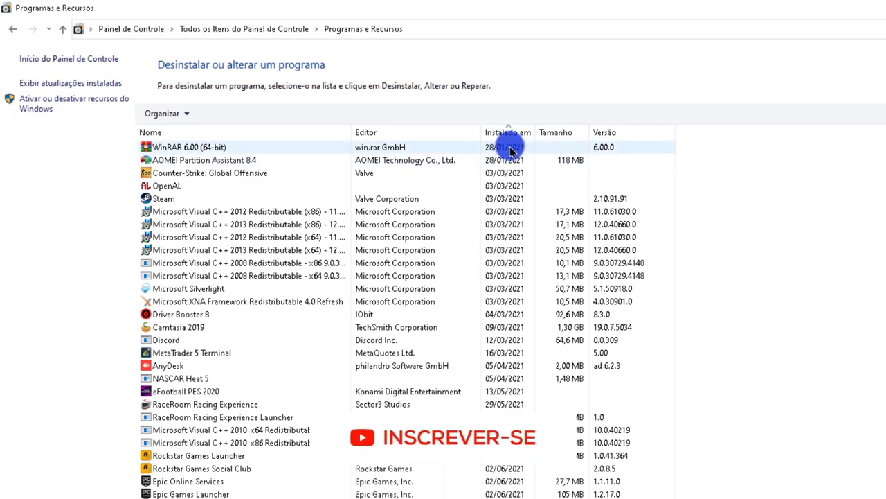
click(503, 132)
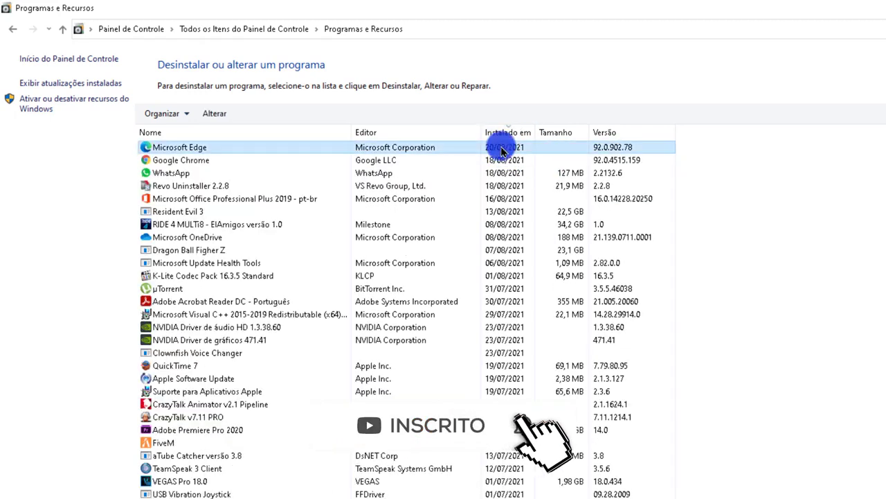
click(250, 199)
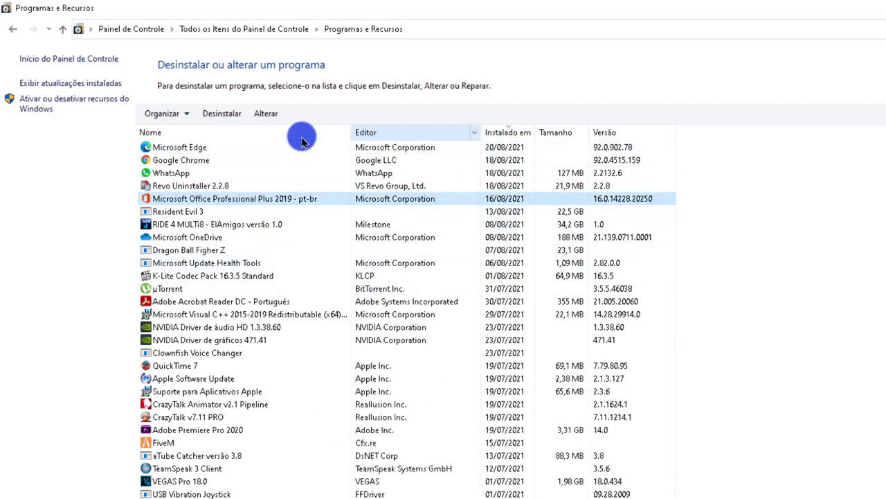
Sort the installed programs by name and launch the uninstaller for Adobe Audition 2020
click(151, 132)
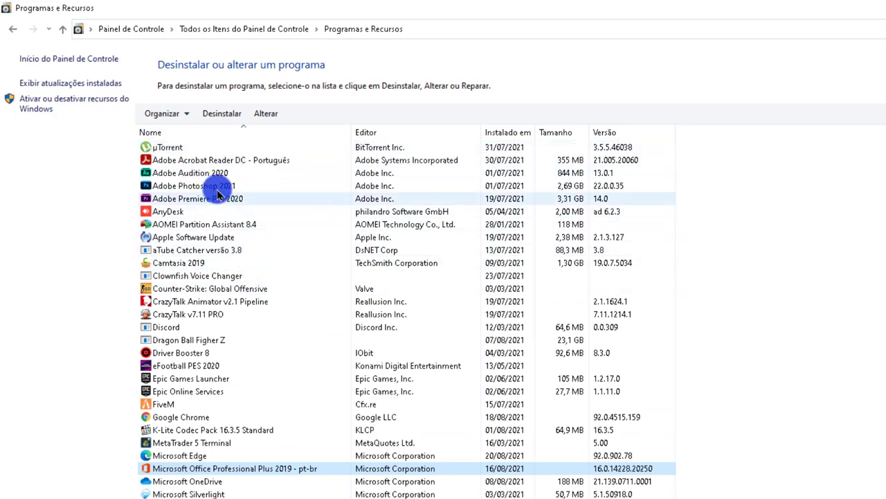
click(197, 174)
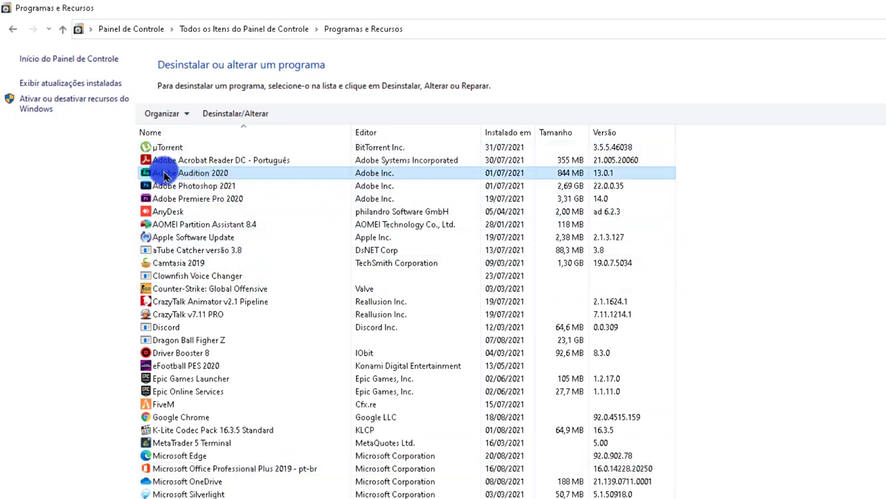
right_click(201, 172)
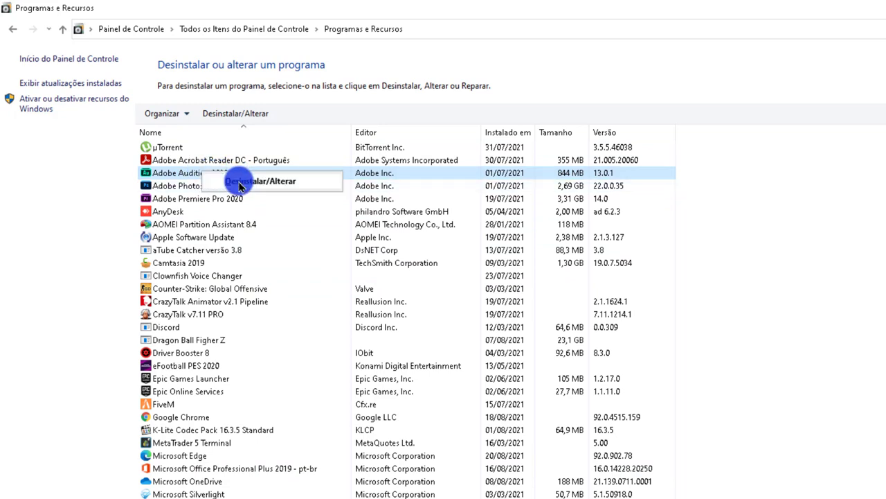
click(260, 181)
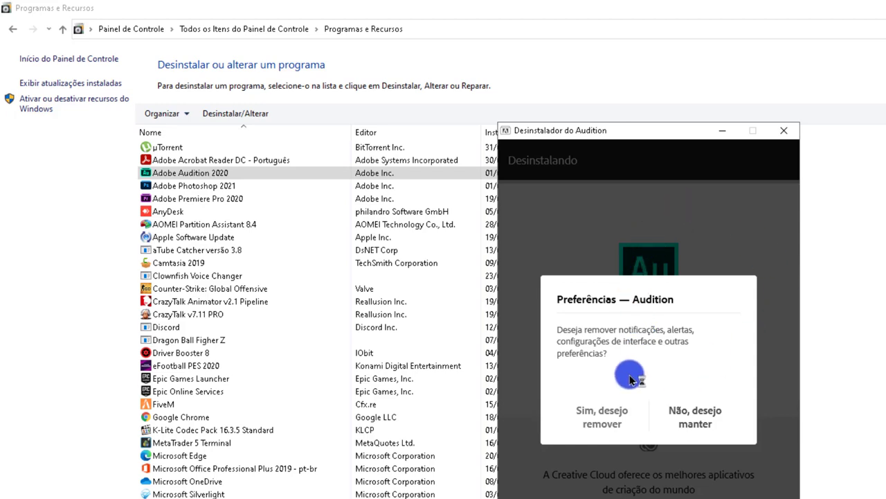
Complete the Adobe Audition 2020 uninstall with its preferences removed, close the uninstaller, and refresh the installed programs list
click(602, 413)
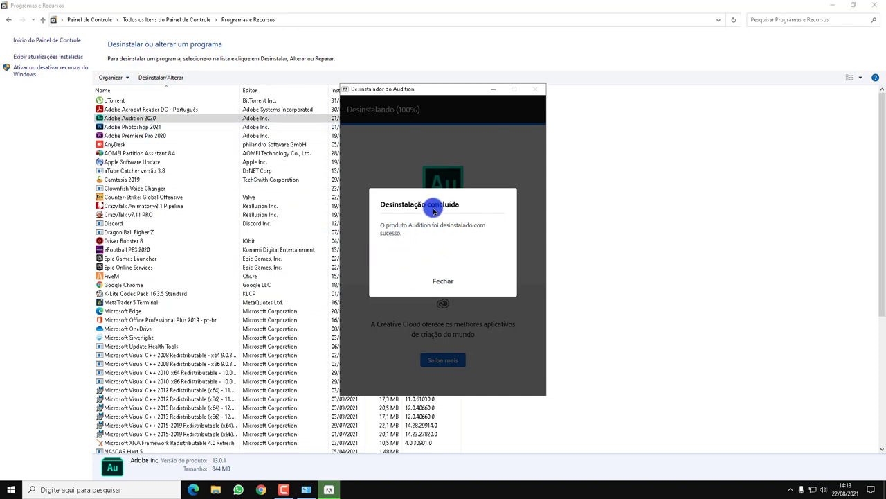
click(444, 281)
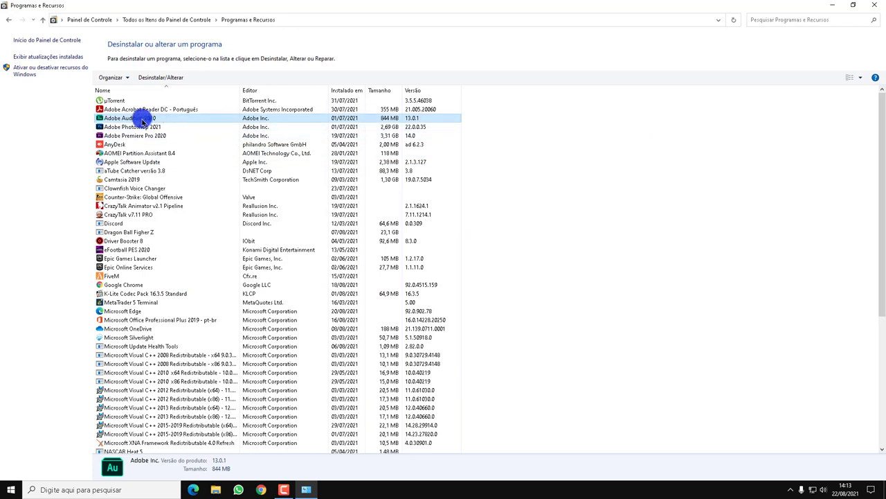
right_click(199, 143)
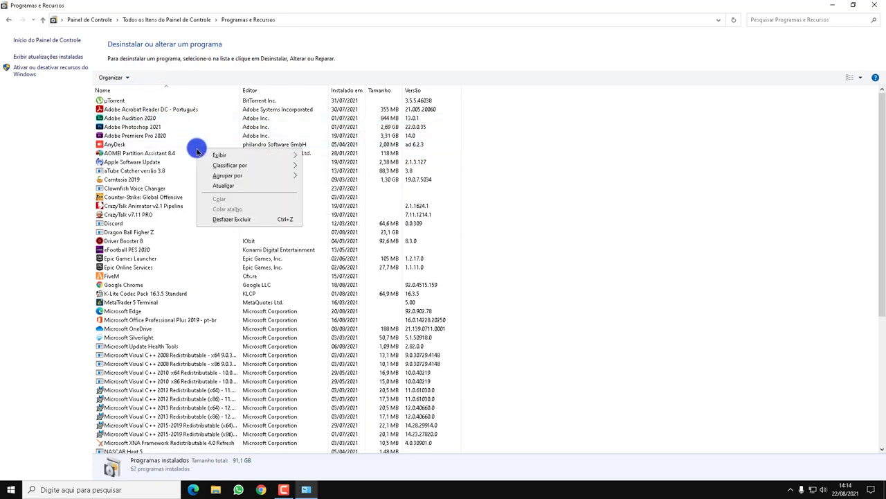
click(223, 186)
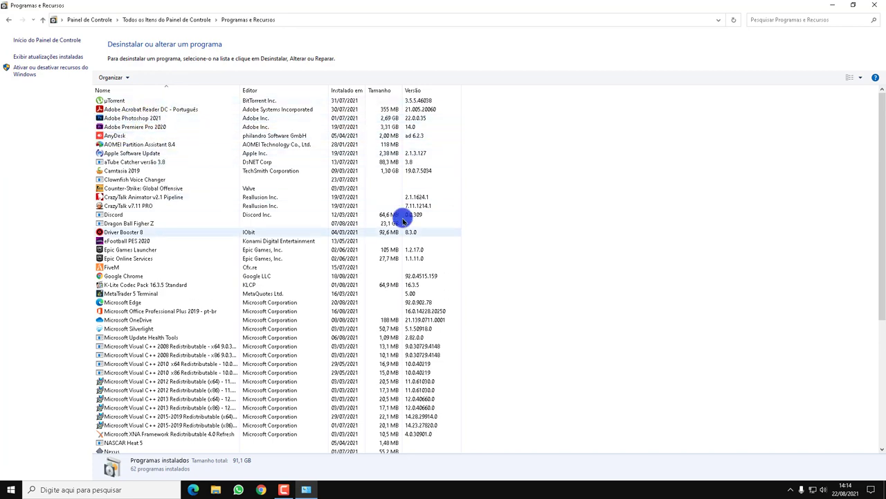
Close Programas e Recursos and try to launch Adobe Audition 2020 from the desktop dock to check its removal
click(872, 6)
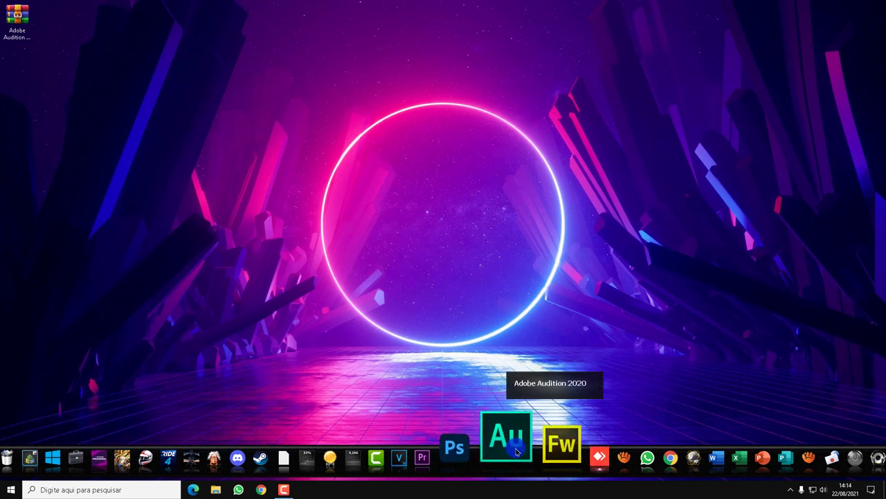
click(515, 452)
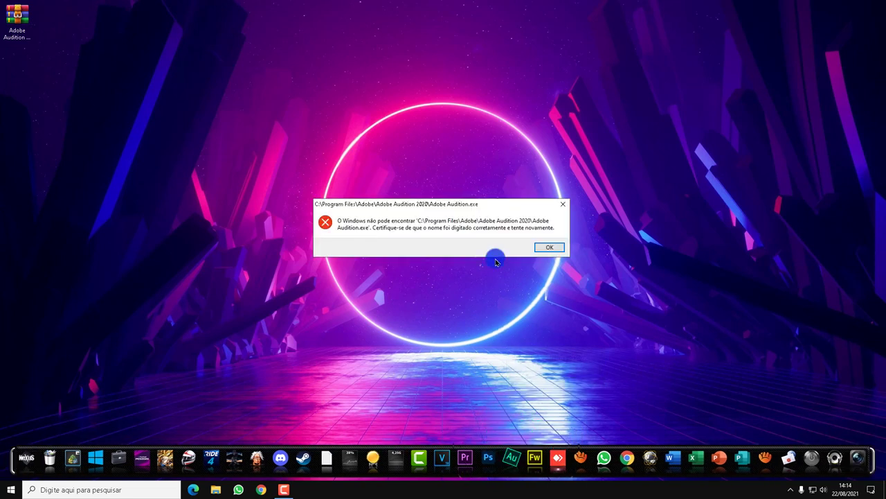
click(547, 246)
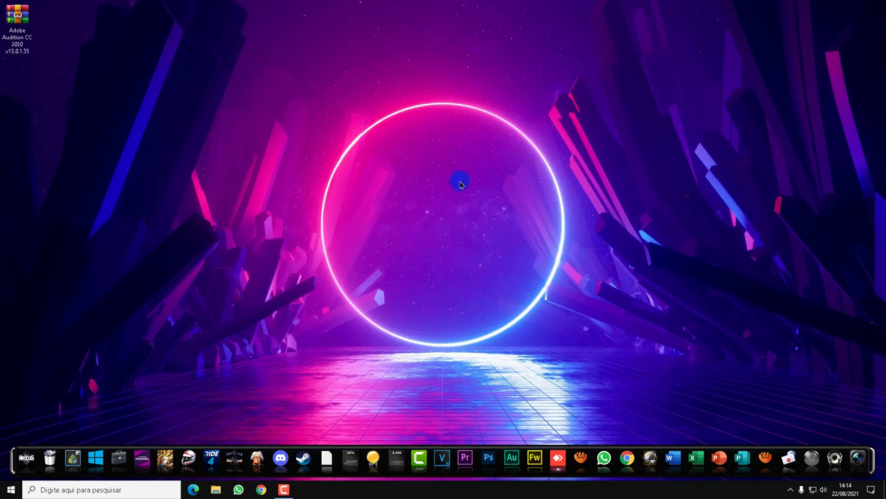